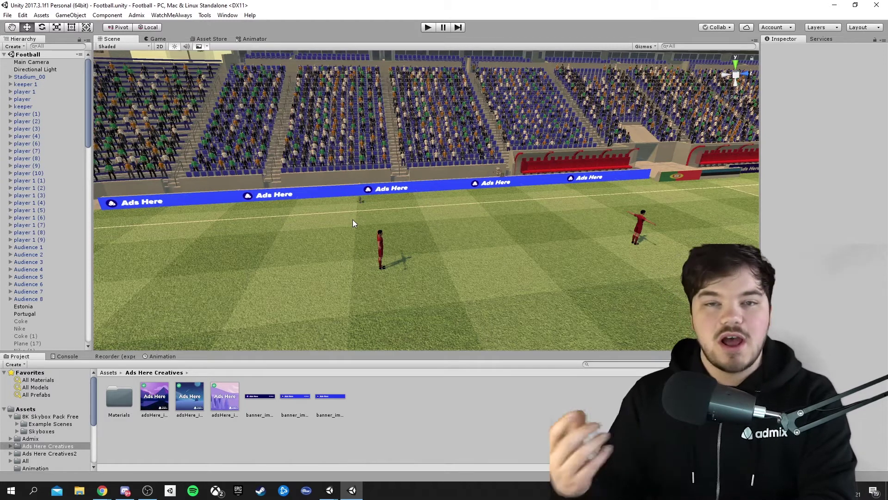
- Select the blue Ads Here banner plane nearest the corner flag area of the football pitch for a closer look
scroll(340, 224, up, 4)
right_drag(382, 211, 404, 207)
scroll(351, 229, up, 2)
scroll(350, 229, up, 2)
scroll(358, 246, up, 2)
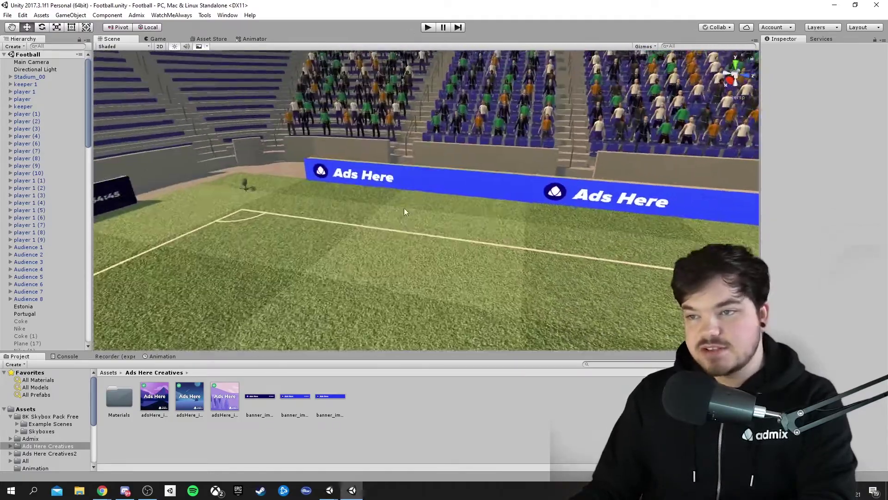
scroll(402, 218, up, 5)
click(407, 193)
scroll(378, 231, up, 2)
scroll(379, 232, up, 1)
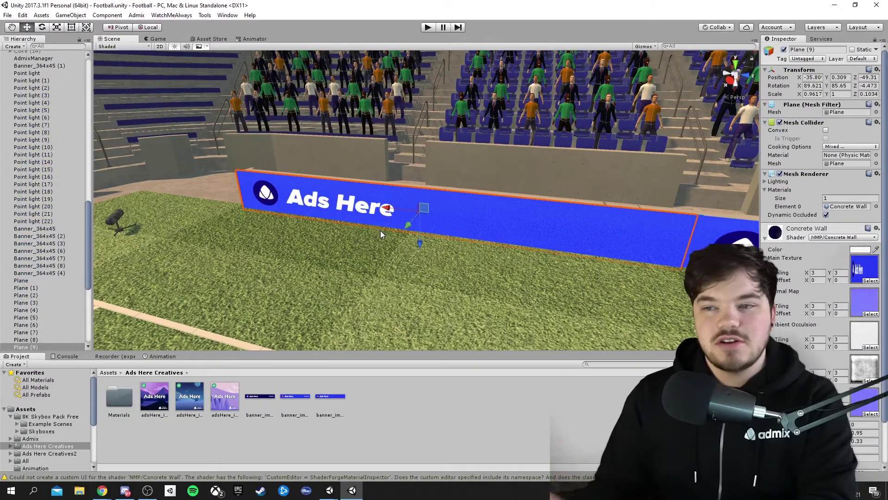
- Examine the surface texture, lettering and logo of the selected blue corner banner at close range
scroll(393, 276, up, 4)
scroll(397, 276, down, 6)
scroll(395, 278, up, 6)
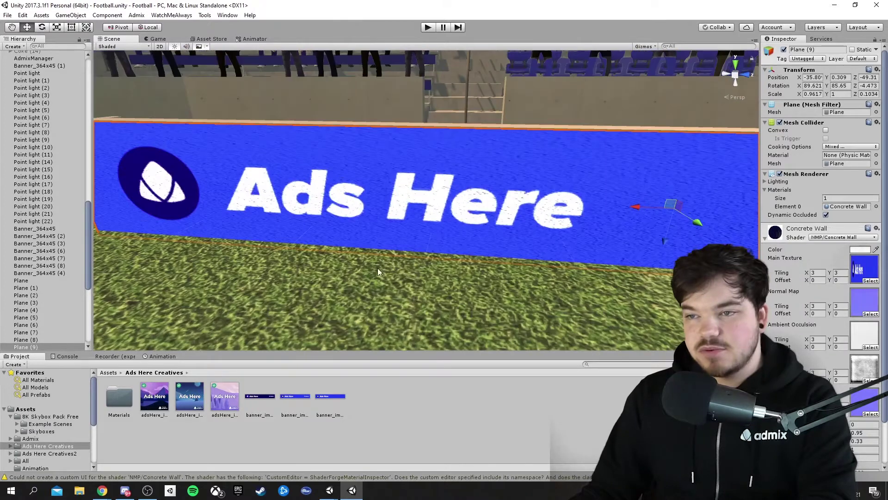
key(s)
right_drag(378, 268, 442, 267)
key(w)
key(a)
key(w)
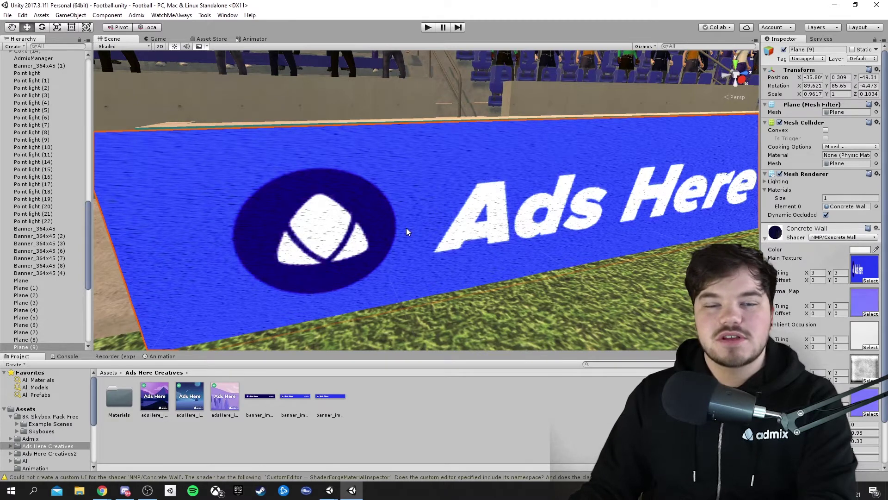
- Inspect how the row of blue Ads Here banners runs along the touchline from the corner of the pitch
scroll(417, 227, down, 6)
right_drag(399, 228, 463, 210)
key(d)
right_drag(397, 192, 323, 170)
key(s)
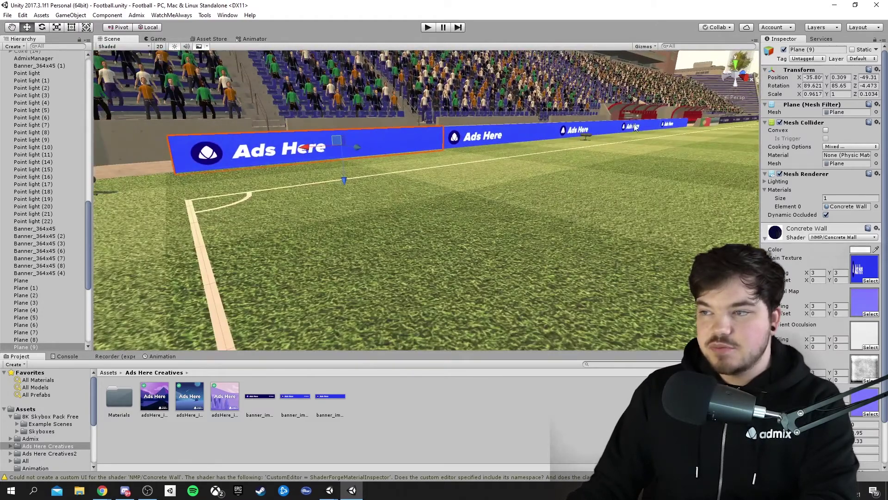
key(Up)
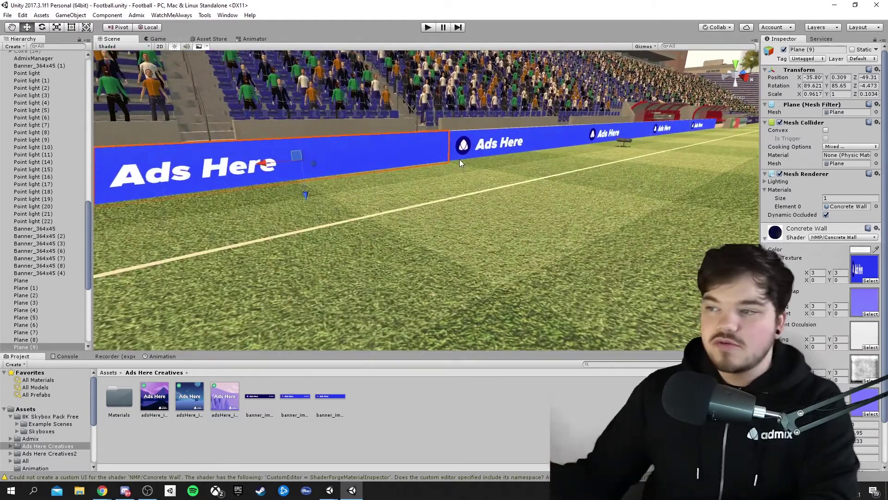
key(Down)
key(Left)
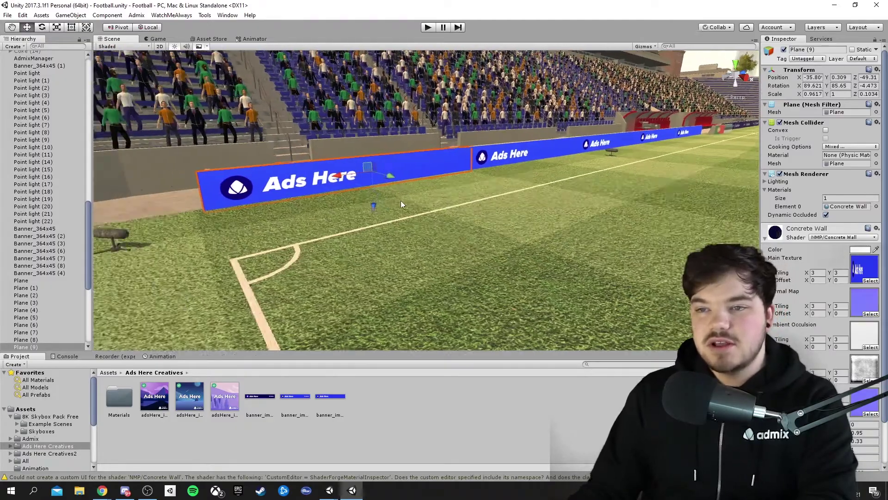
key(Up)
key(Right)
- Inspect the dark Ads Here banners in front of the red dugout seats beside the pitch
right_drag(398, 200, 479, 194)
key(Up)
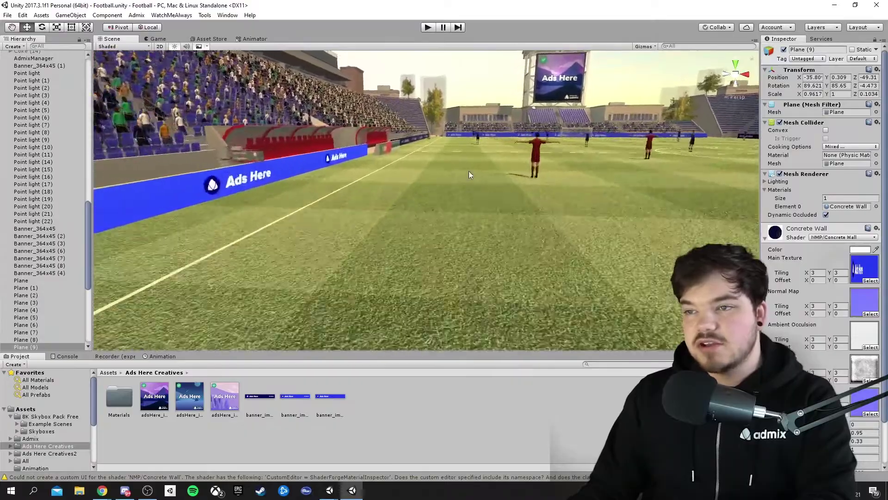
key(Up)
right_drag(485, 165, 421, 186)
key(Down)
key(Up)
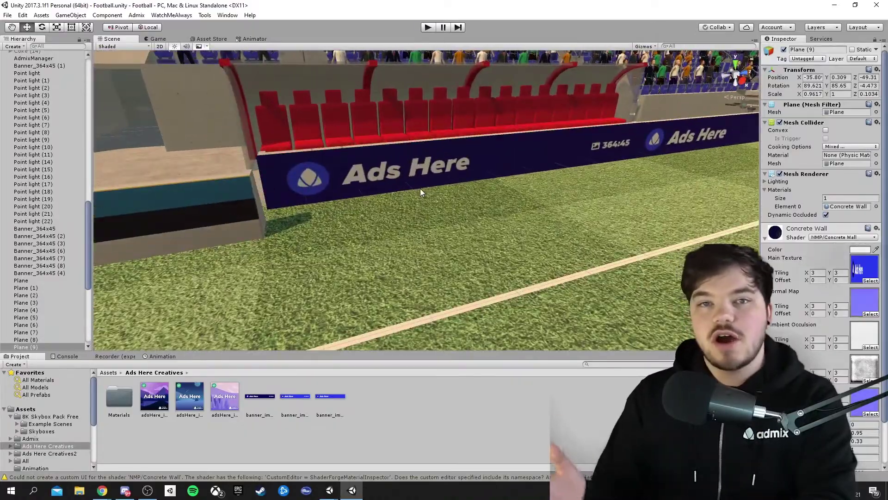
- Examine the large Ads Here screen above the end stand and the banners around the empty side stand
right_drag(423, 188, 538, 183)
key(Down)
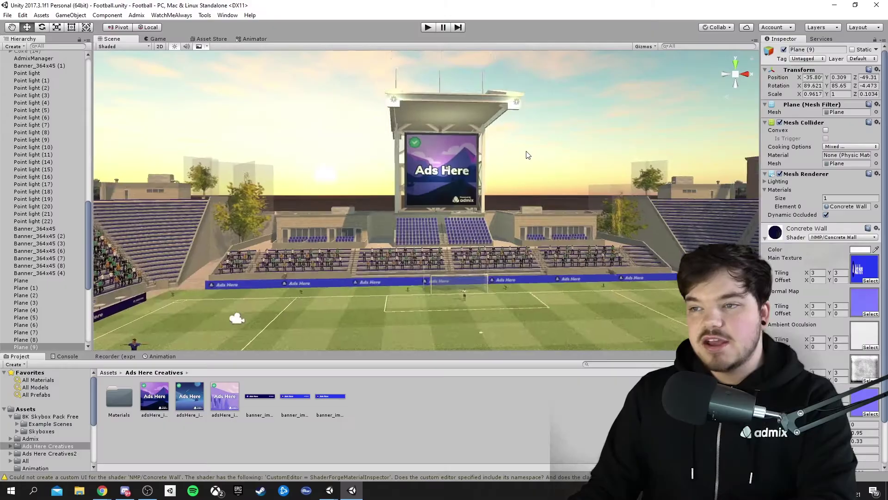
scroll(528, 155, up, 3)
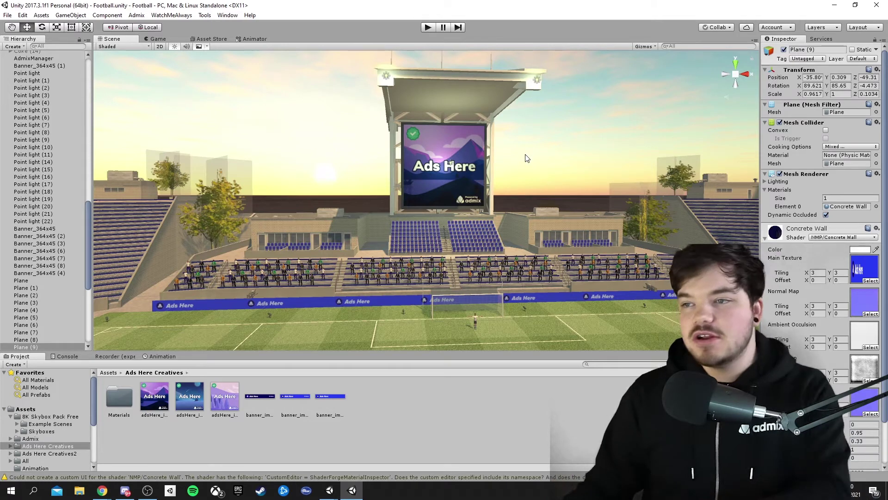
scroll(505, 164, up, 5)
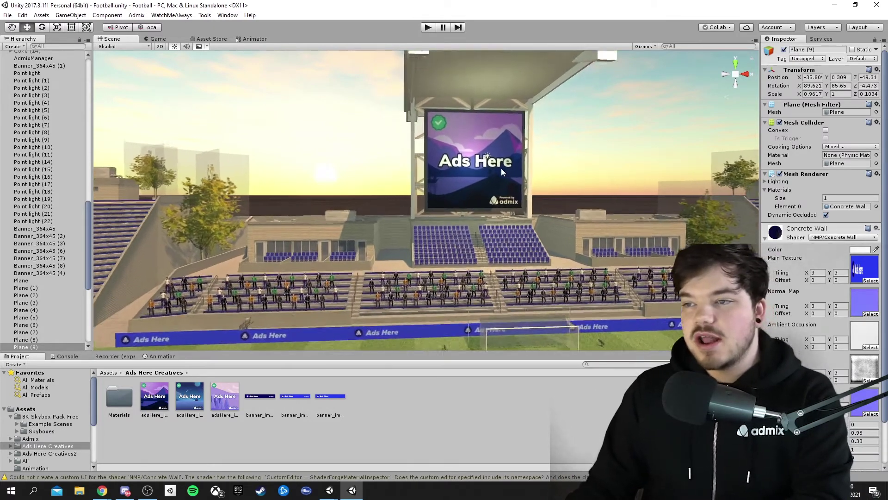
scroll(555, 132, down, 4)
right_drag(477, 155, 462, 133)
scroll(470, 187, up, 4)
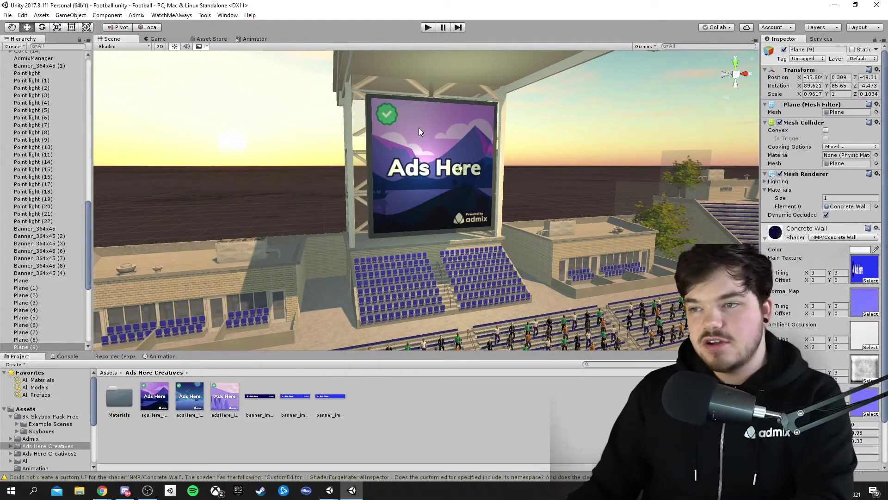
scroll(431, 131, up, 1)
scroll(437, 133, up, 2)
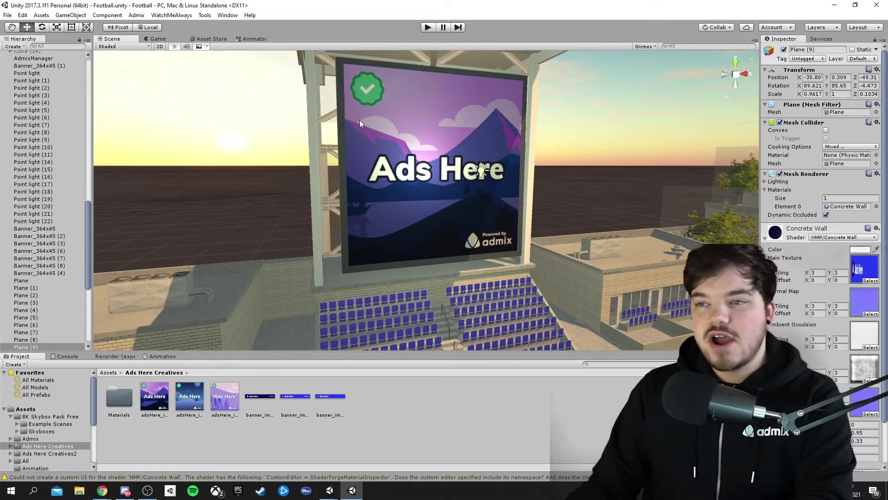
right_drag(358, 226, 391, 211)
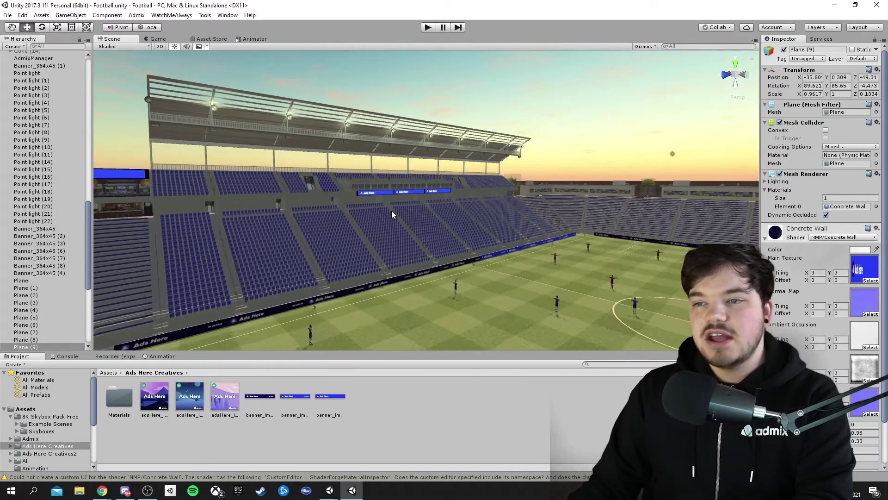
scroll(385, 214, up, 4)
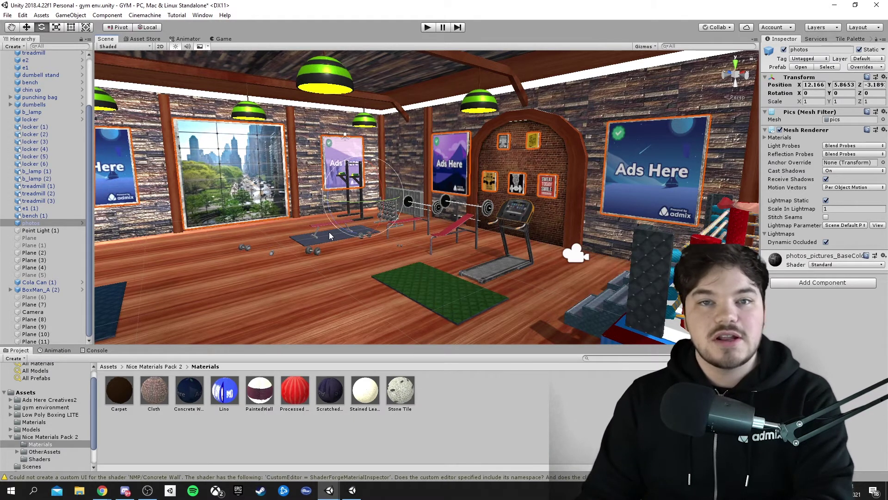
- In the gym scene, examine the texture of the purple Ads Here poster on the wall beside the city window
scroll(434, 246, up, 3)
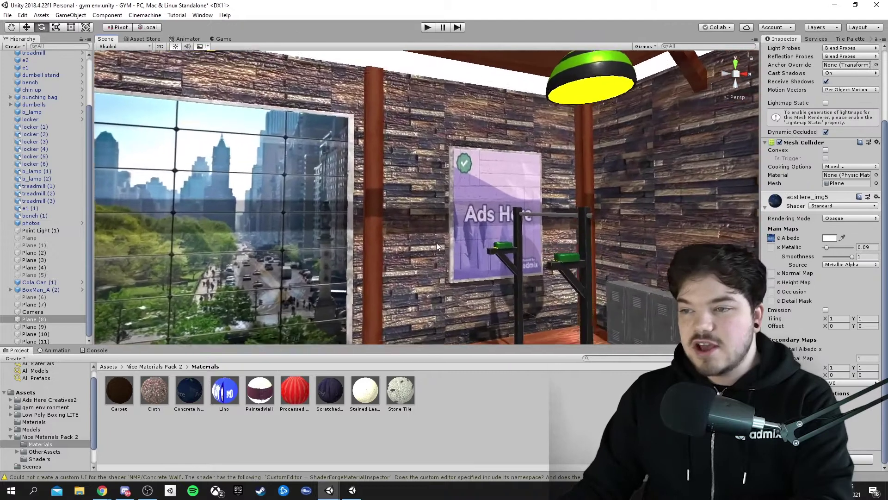
scroll(439, 242, up, 5)
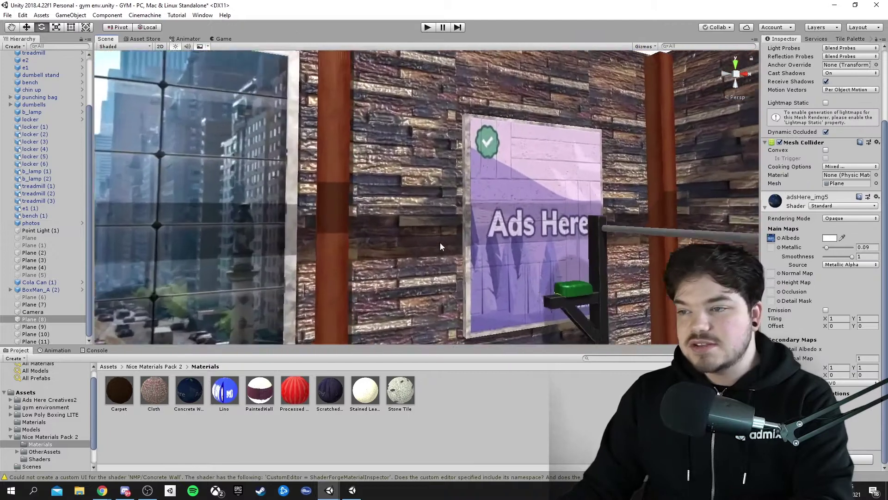
scroll(439, 252, down, 2)
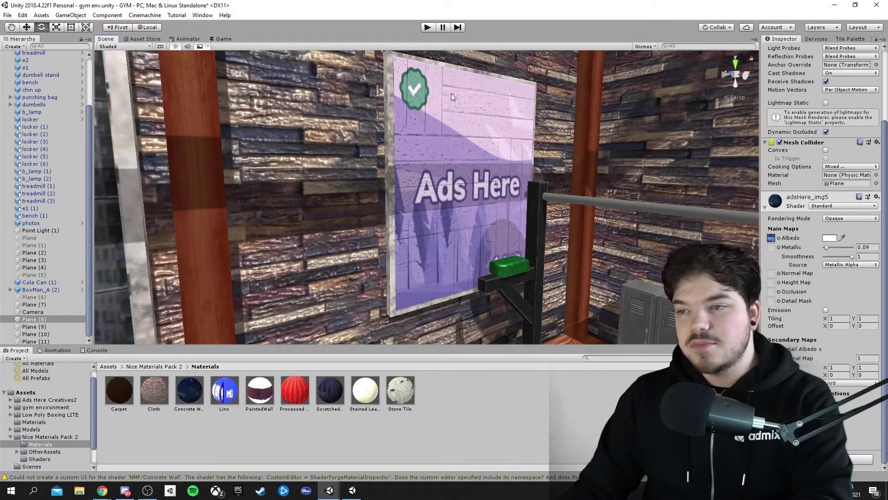
right_drag(446, 195, 453, 183)
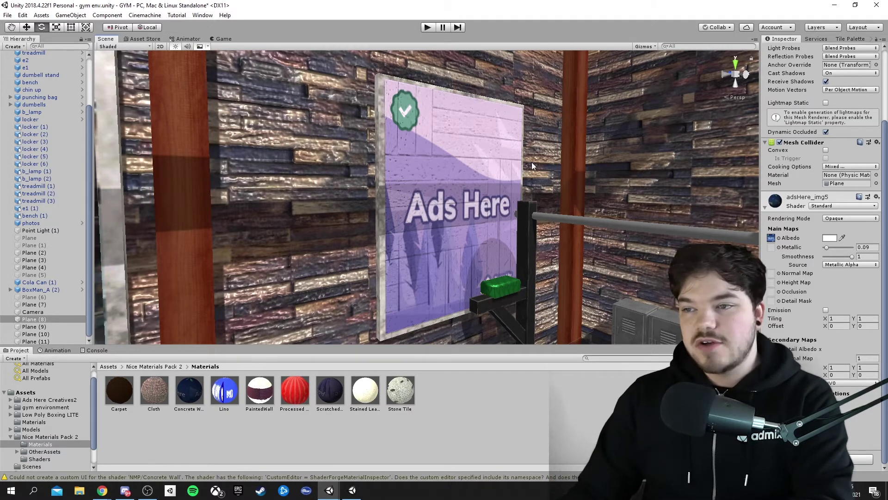
scroll(462, 178, up, 3)
key(d)
right_drag(481, 219, 249, 85)
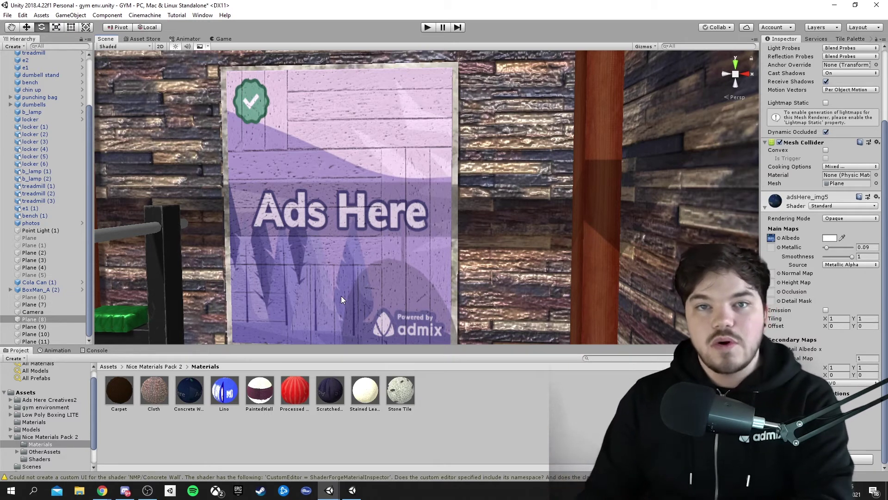
- Inspect the blue Ads Here poster near the boxer figure and how it blends with the brick wall and shadows
right_drag(343, 295, 371, 296)
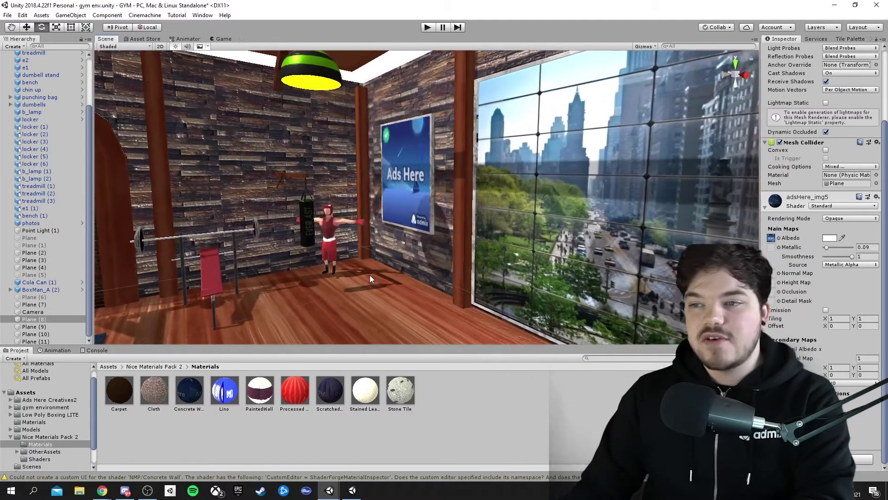
key(w)
right_drag(371, 274, 445, 231)
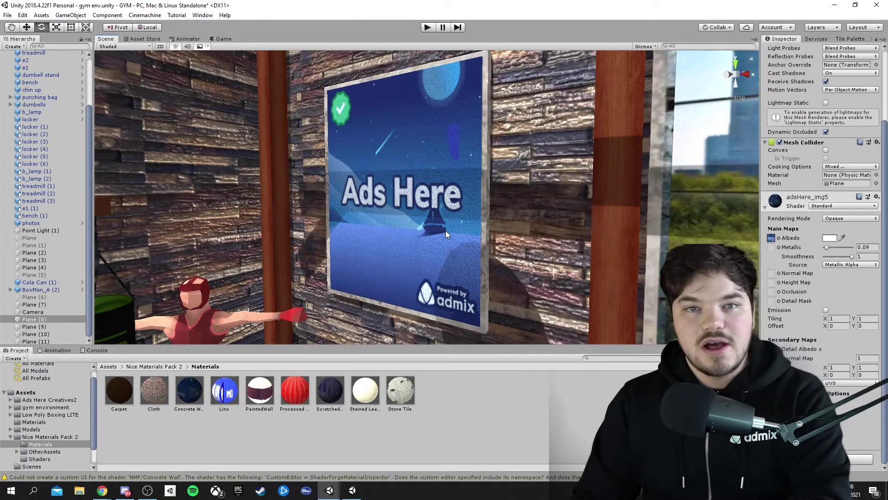
key(w)
right_drag(445, 230, 523, 245)
right_drag(470, 151, 452, 105)
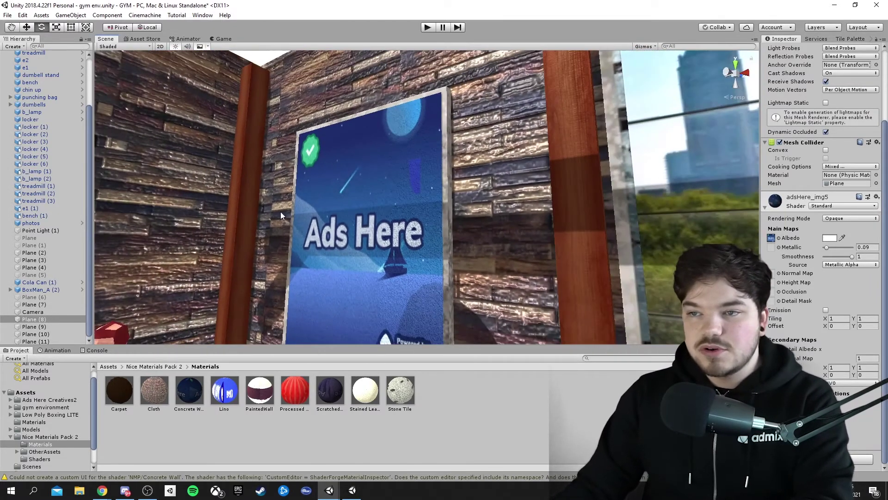
right_drag(280, 212, 358, 274)
mouse_move(422, 85)
right_down()
mouse_move(422, 67)
mouse_move(416, 78)
right_up()
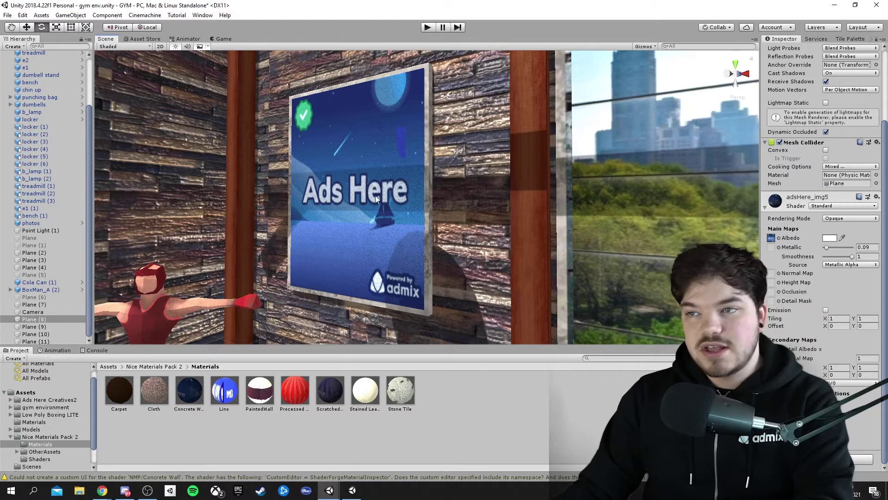
- Examine the rough surface texture around the lettering and sailboat on the blue poster at close range
scroll(376, 195, up, 6)
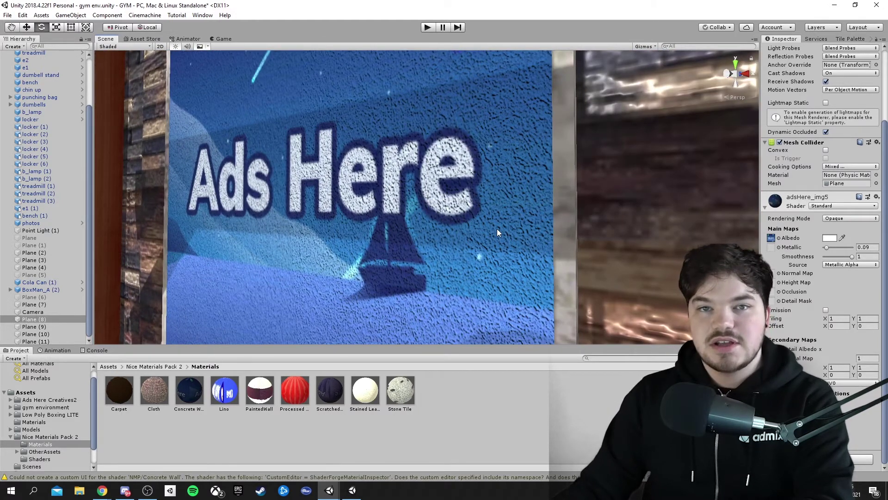
scroll(482, 235, up, 4)
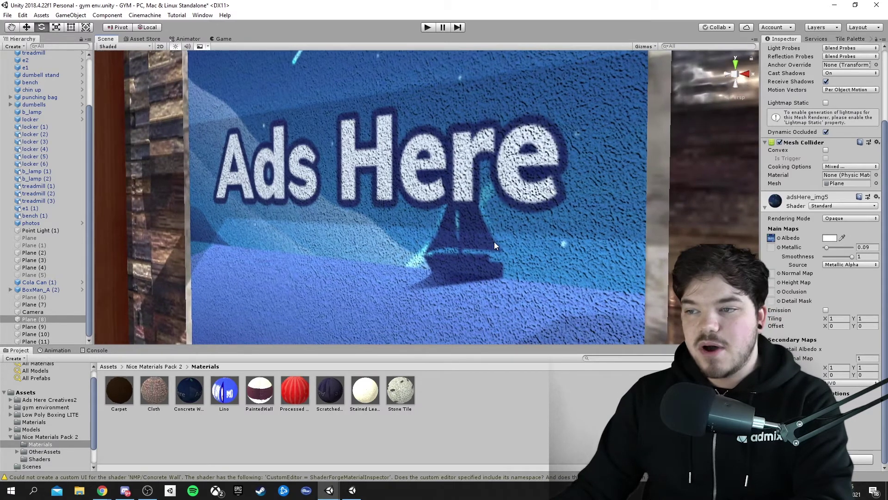
scroll(495, 241, up, 2)
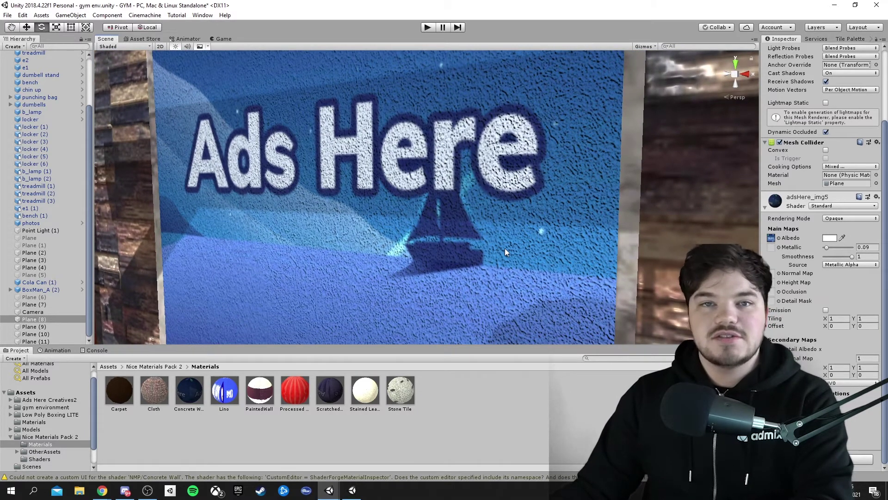
scroll(504, 248, down, 3)
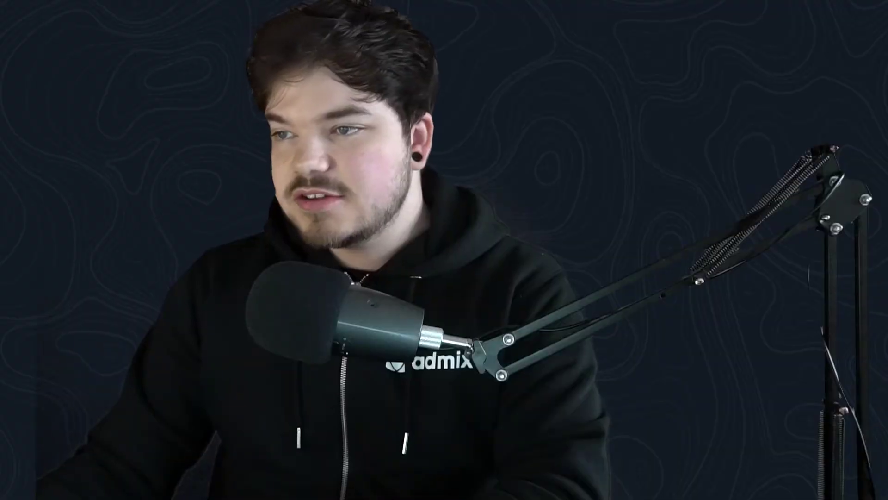